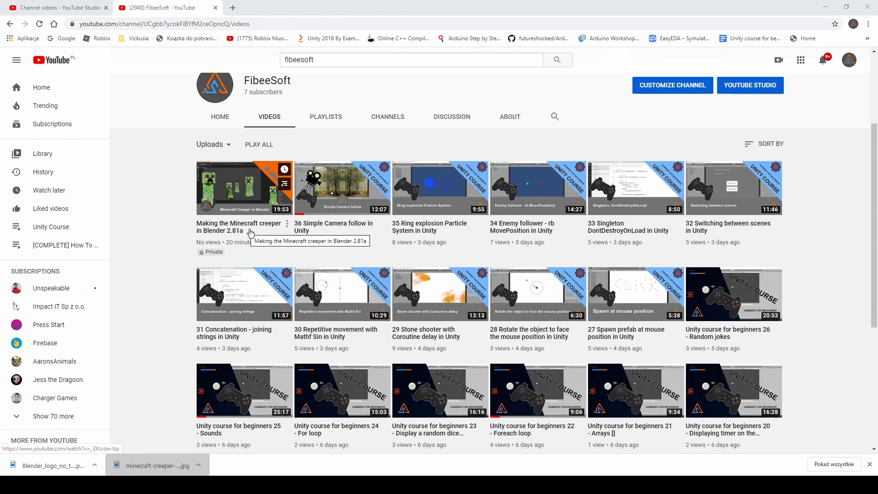
# Open the video on making the Minecraft creeper in Blender 2.81a, follow its Google Drive link to the BlenderCourse folder and close the video.
pyautogui.click(237, 231)
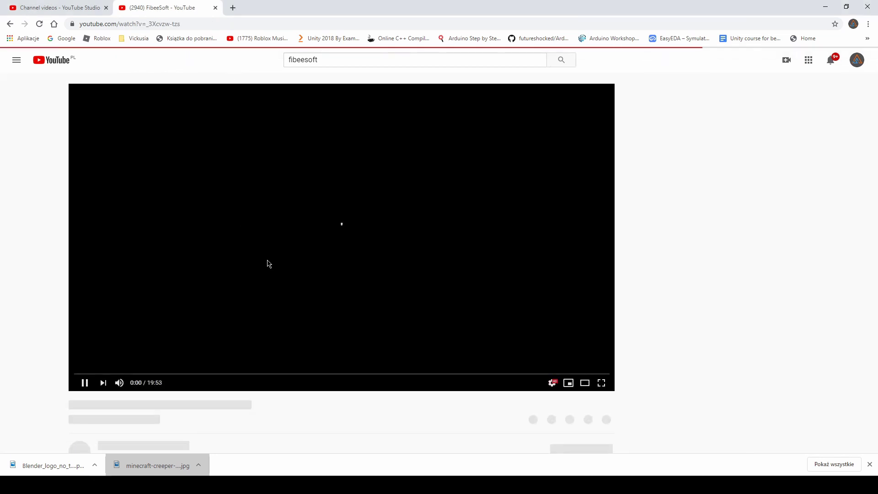
pyautogui.scroll(-2, 286, 272)
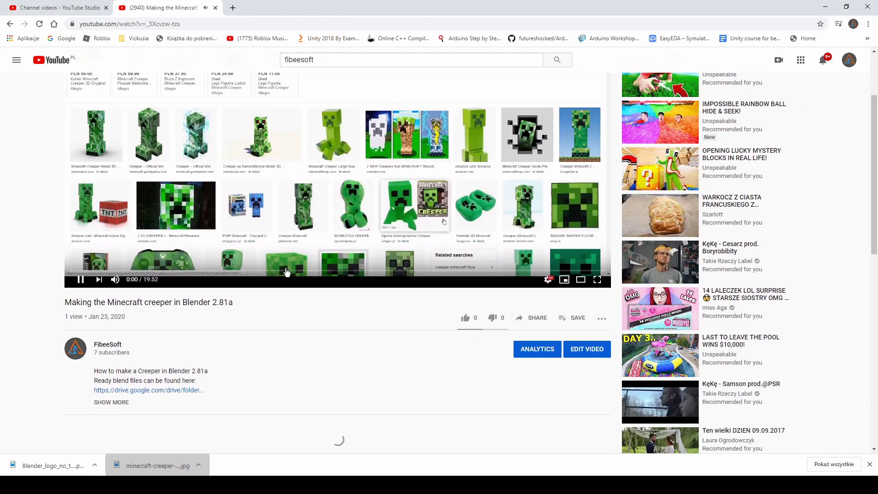
pyautogui.click(155, 392)
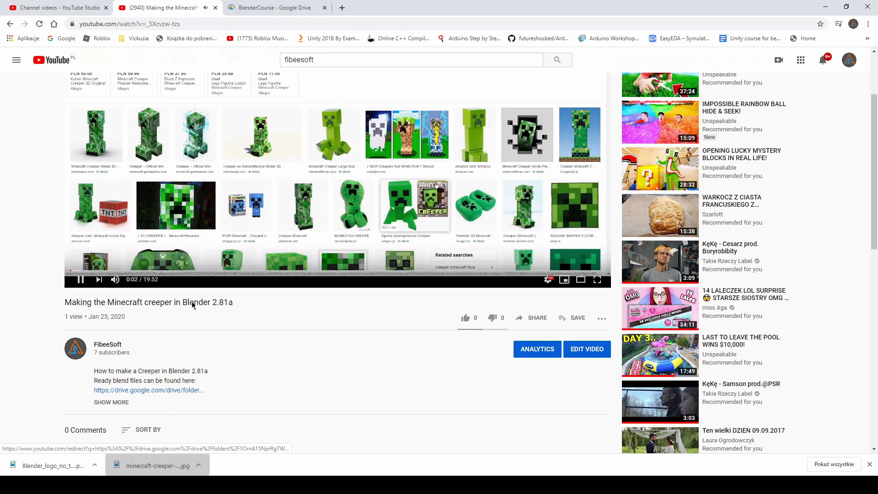
pyautogui.click(222, 8)
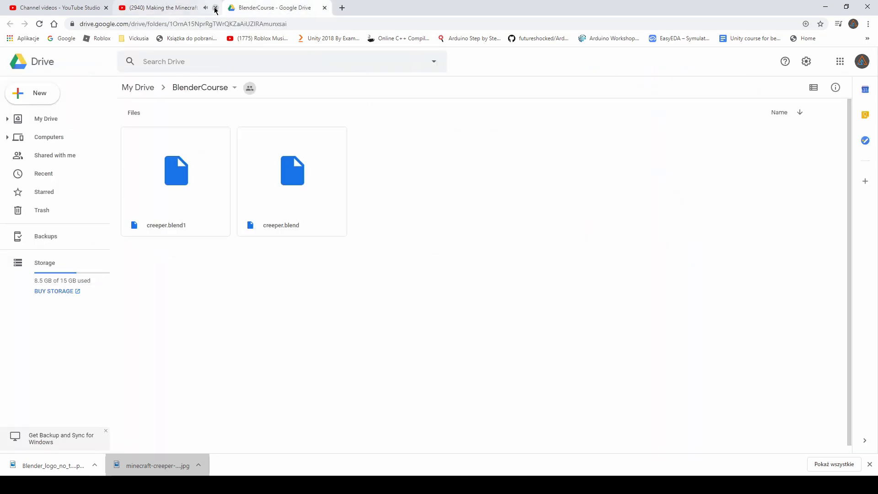
pyautogui.click(215, 7)
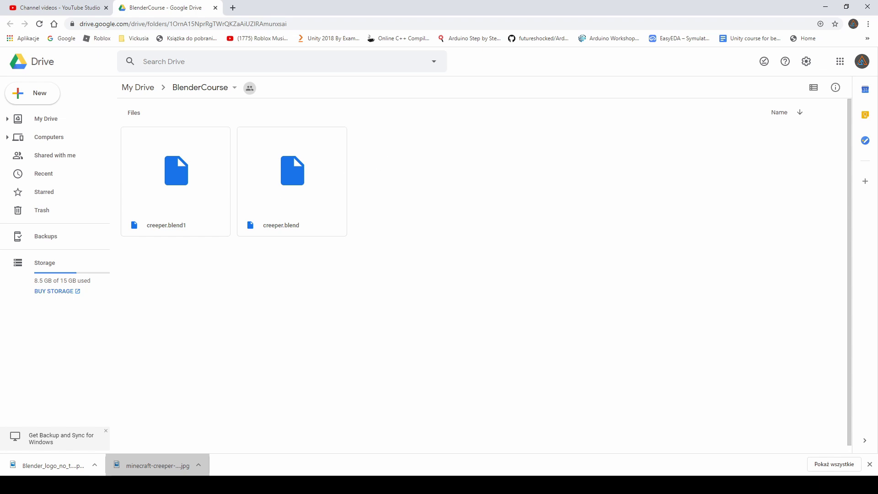
# Switch to Unity, import the creeper Blender file into the Scenes folder and add the model to the Scene 37 hierarchy.
pyautogui.click(828, 8)
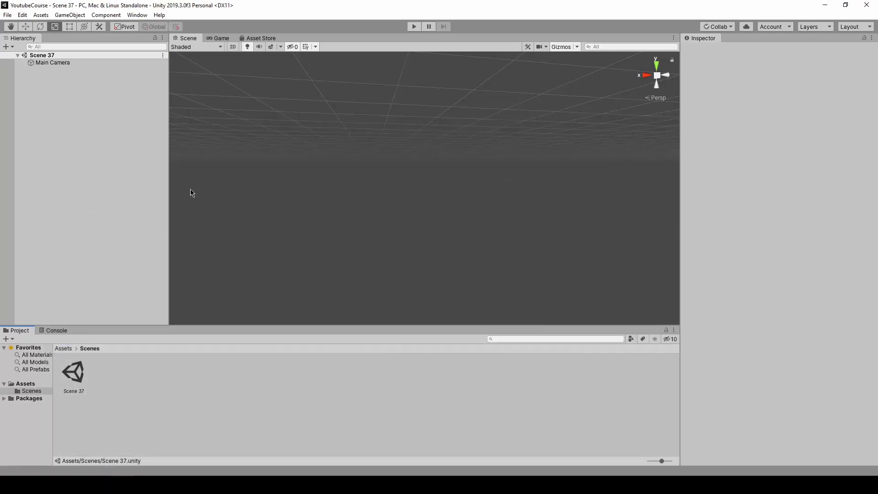
pyautogui.rightClick(246, 375)
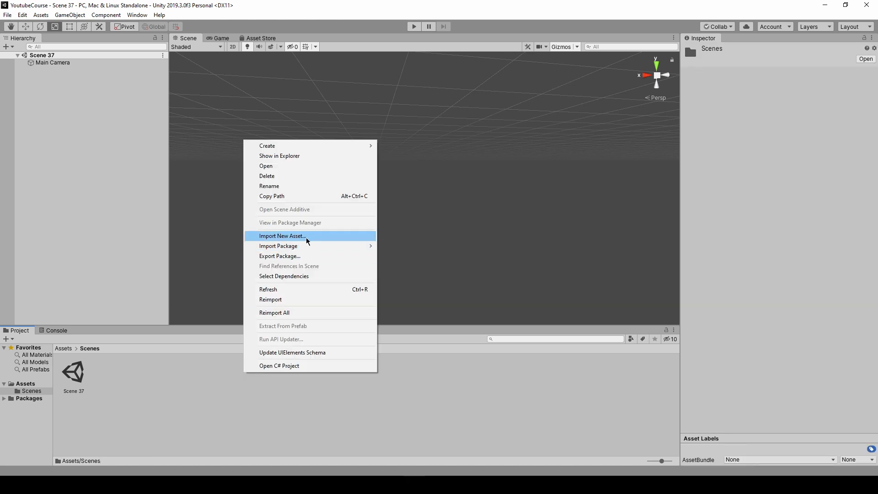
pyautogui.click(293, 234)
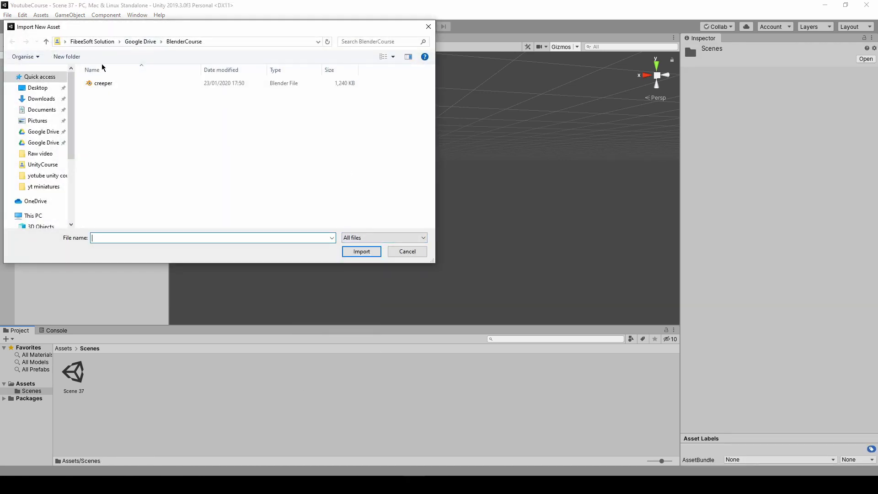
pyautogui.click(103, 83)
pyautogui.click(361, 251)
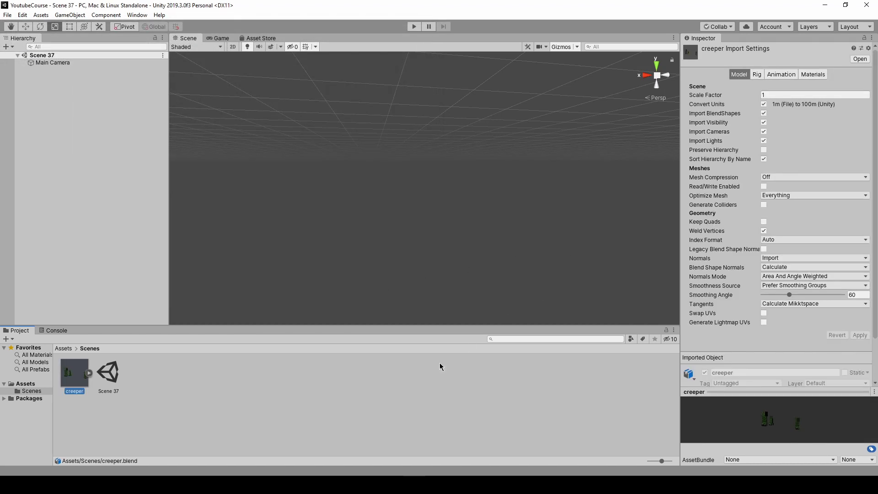
pyautogui.moveTo(75, 373); pyautogui.dragTo(69, 183)
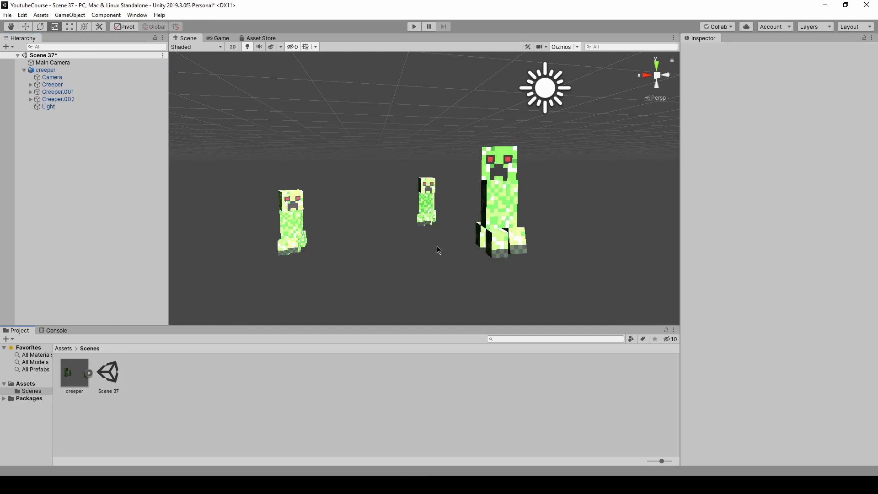
# Compare the transform values of the creeper root object and its Creeper child in the scene.
pyautogui.click(50, 70)
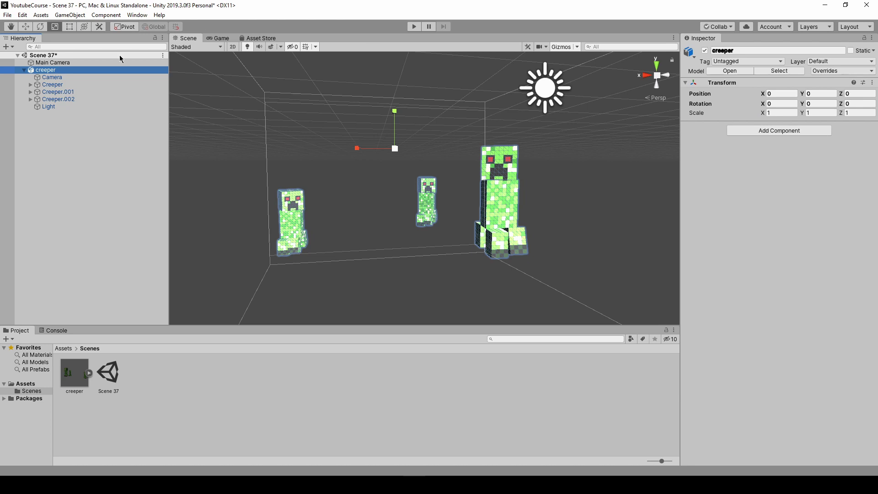
pyautogui.click(62, 86)
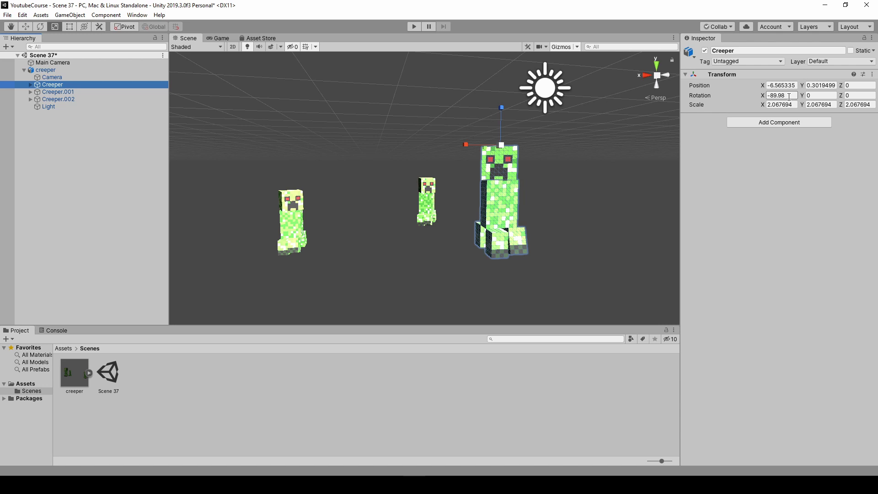
pyautogui.click(374, 374)
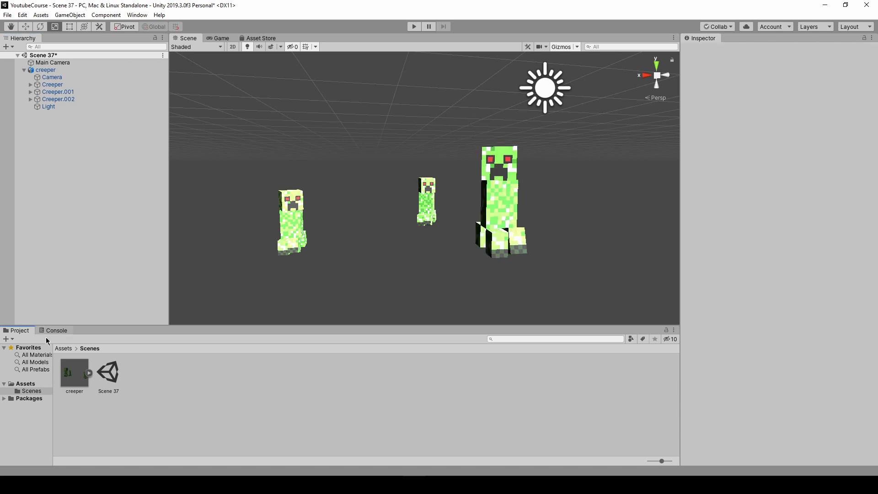
# Open the imported creeper asset in Blender and inspect the large Creeper's object transform in front view.
pyautogui.click(77, 378)
pyautogui.doubleClick(92, 372)
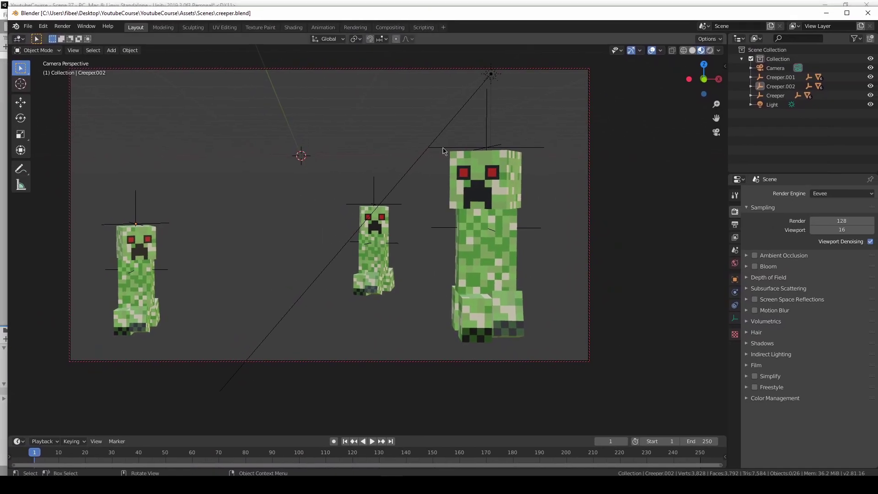
pyautogui.moveTo(602, 215); pyautogui.dragTo(394, 190, button='middle')
pyautogui.press('KP_1')
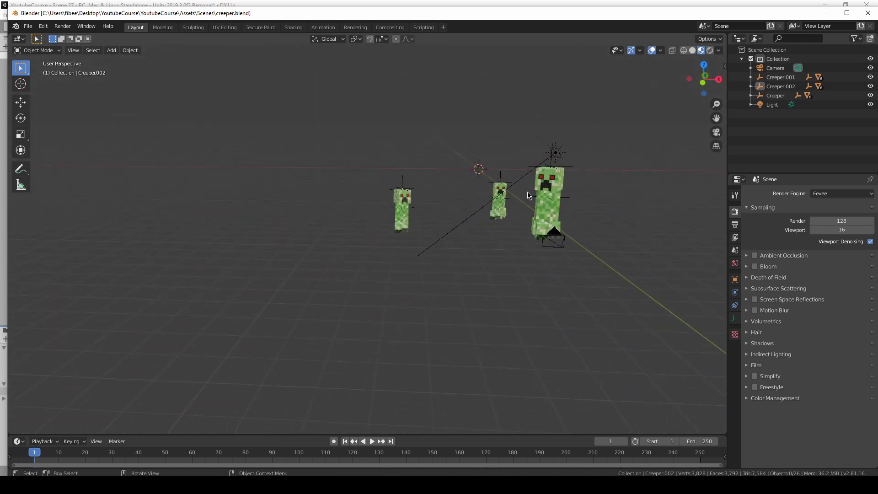
pyautogui.scroll(6, 530, 195)
pyautogui.keyDown('shift'); pyautogui.moveTo(553, 182); pyautogui.dragTo(519, 140, button='middle'); pyautogui.keyUp('shift')
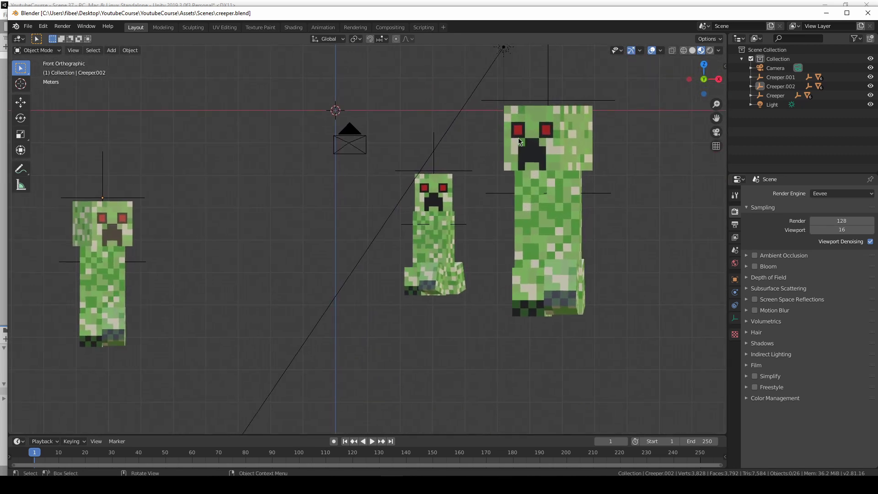
pyautogui.click(549, 79)
pyautogui.click(735, 280)
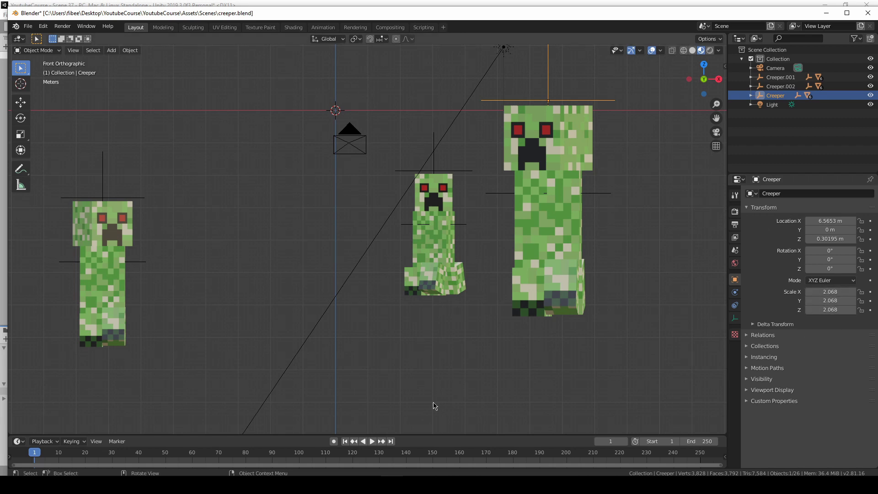
# Switch to Unity to check Creeper.001's rotation, and return to Blender.
pyautogui.click(415, 439)
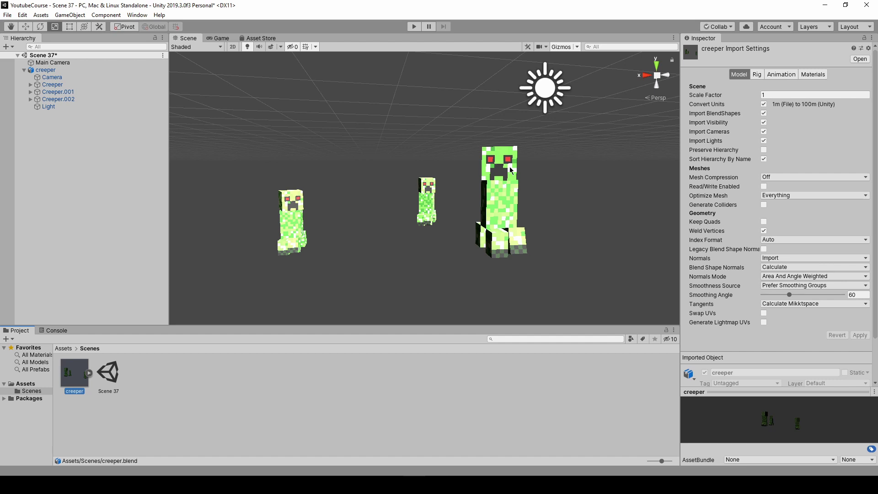
pyautogui.click(55, 92)
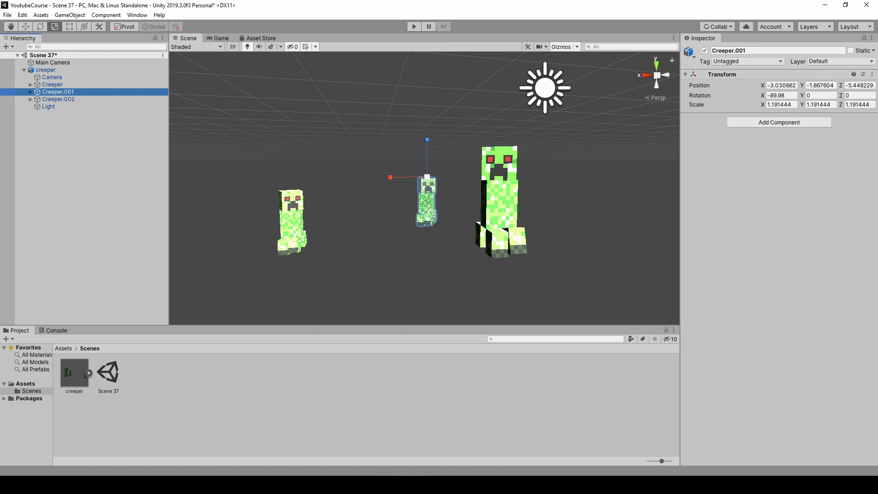
pyautogui.click(414, 485)
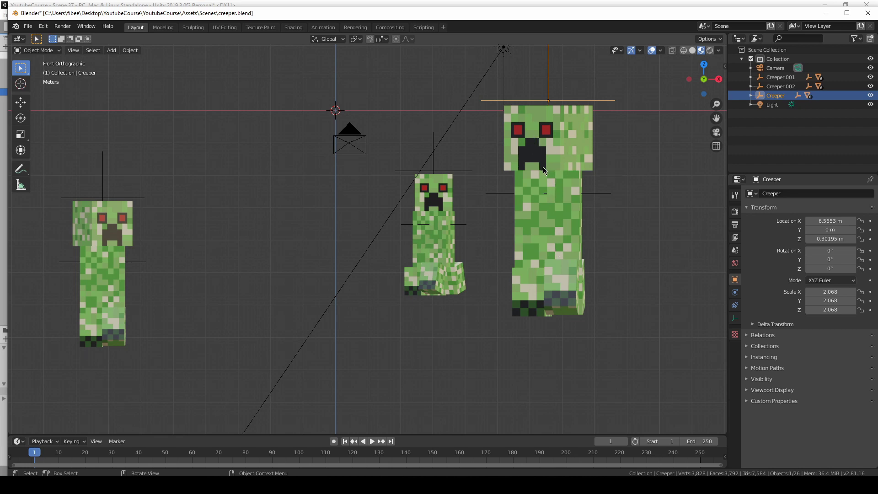
# Rotate the large Creeper by -90° about the global X axis.
pyautogui.scroll(-6, 510, 164)
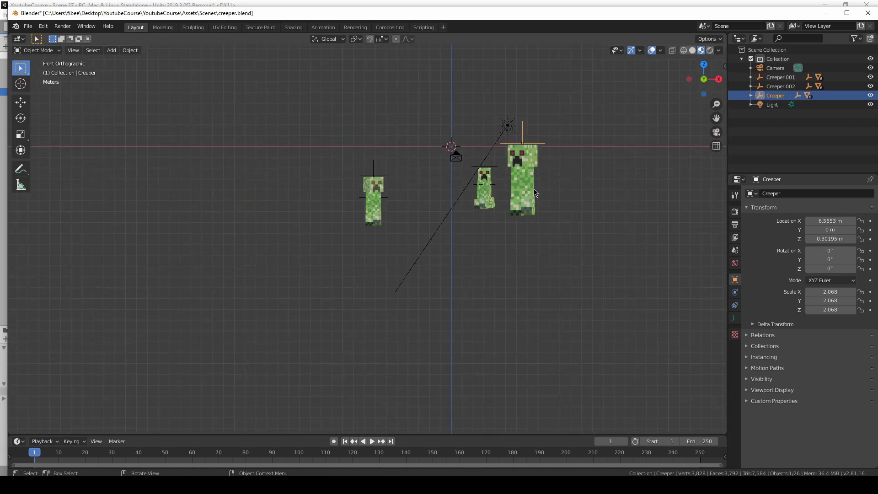
pyautogui.press('KP_7')
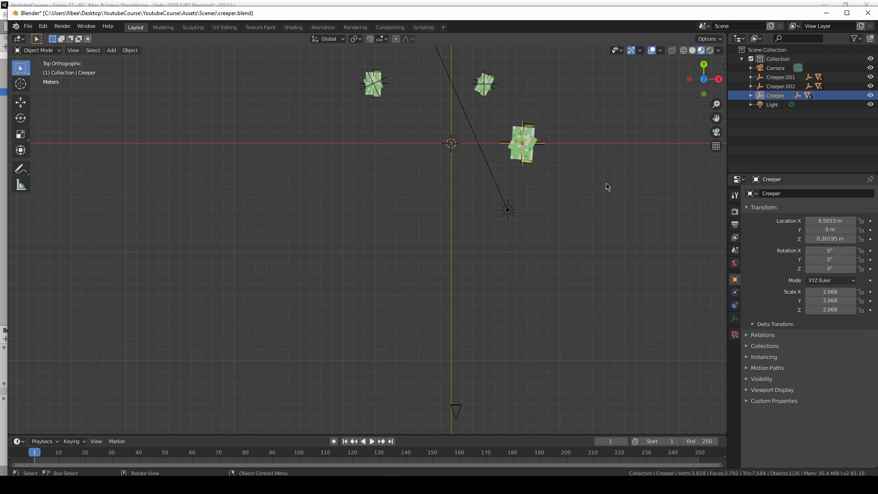
pyautogui.press('r')
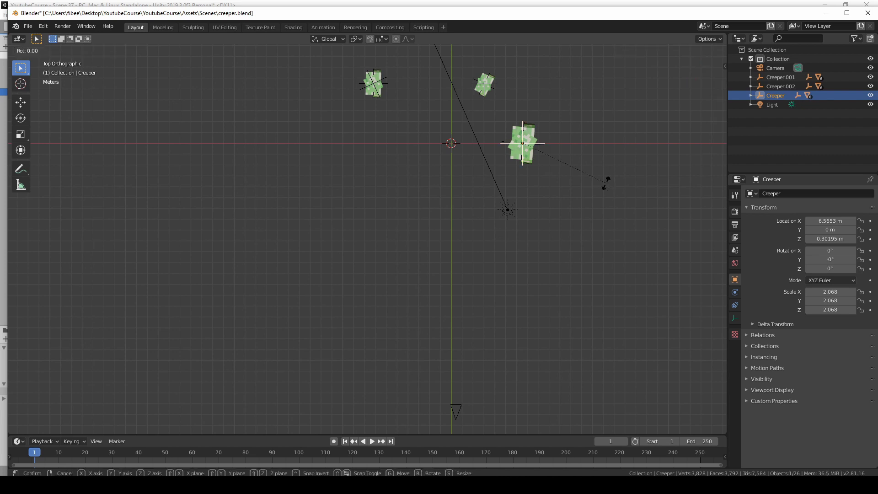
pyautogui.press('x')
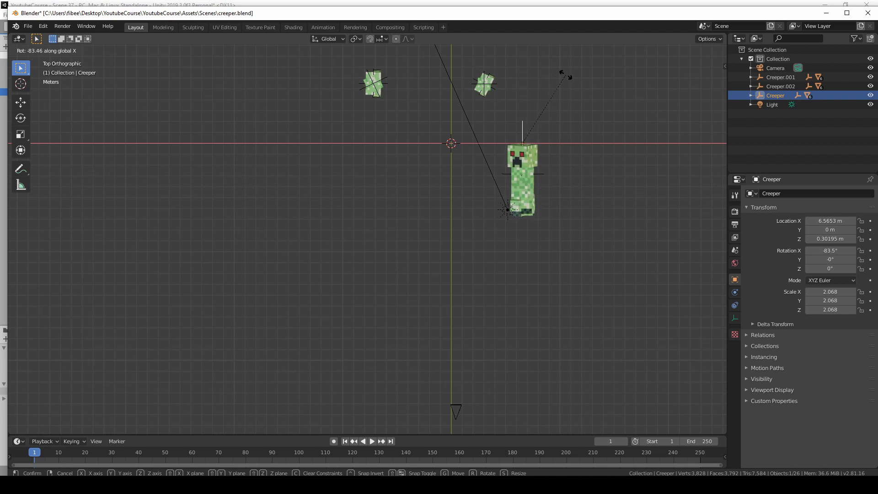
pyautogui.write('-90')
pyautogui.press('Return')
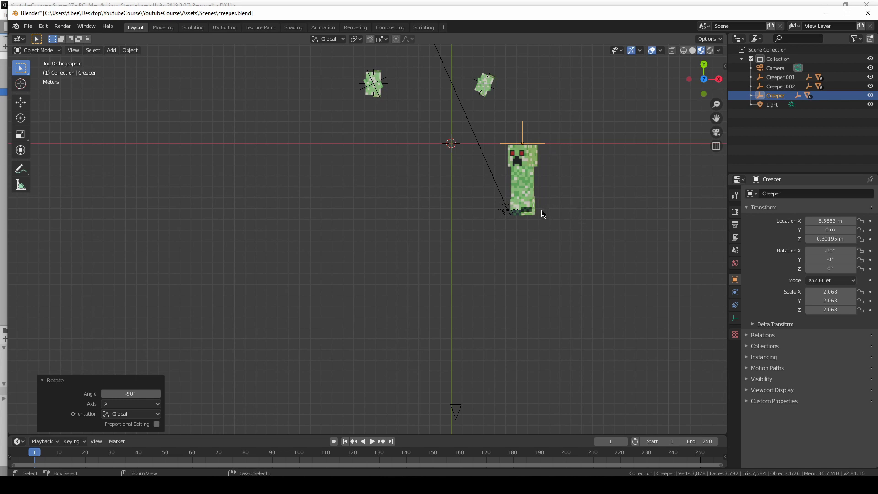
# Apply the large Creeper's rotation and save creeper.blend.
pyautogui.hotkey('ctrl', 'a')
pyautogui.click(533, 224)
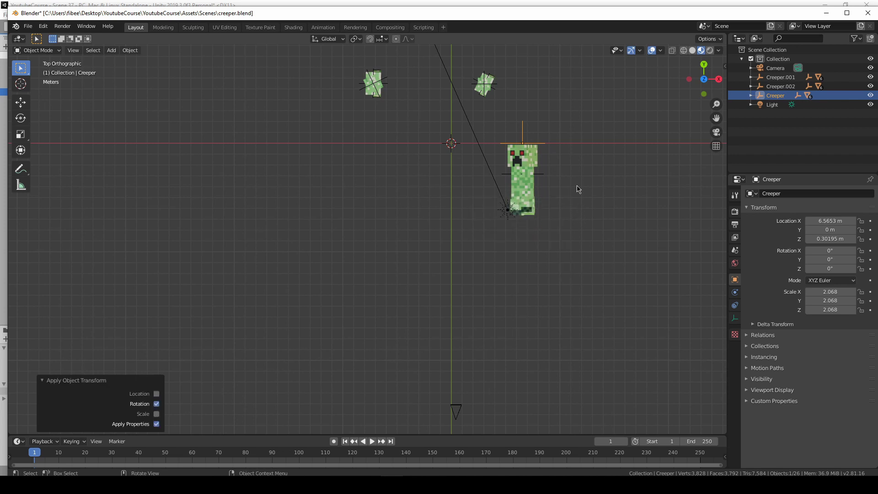
pyautogui.hotkey('ctrl', 's')
# Switch to Unity and set Creeper.001's X rotation to 0.
pyautogui.hotkey('alt', 'Tab')
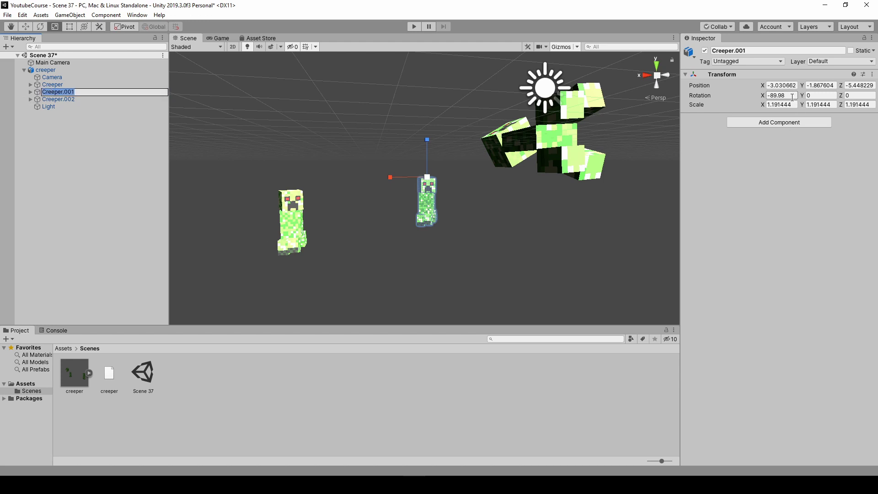
pyautogui.click(761, 96)
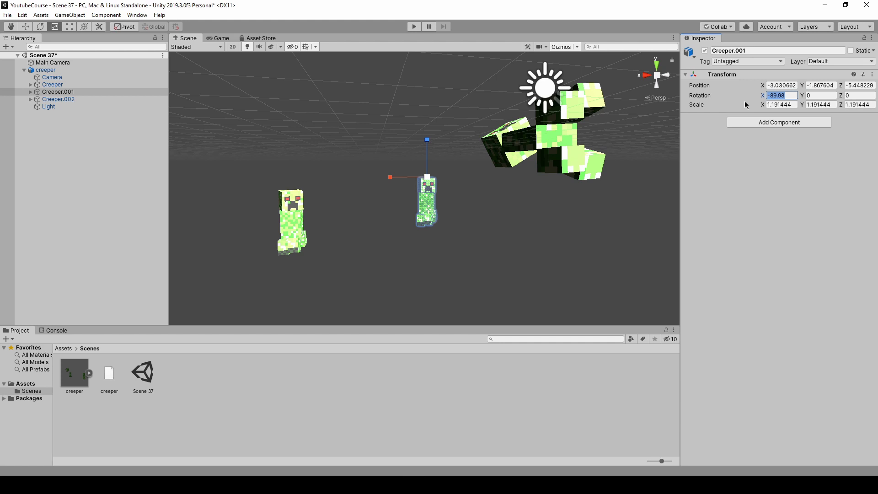
pyautogui.write('0')
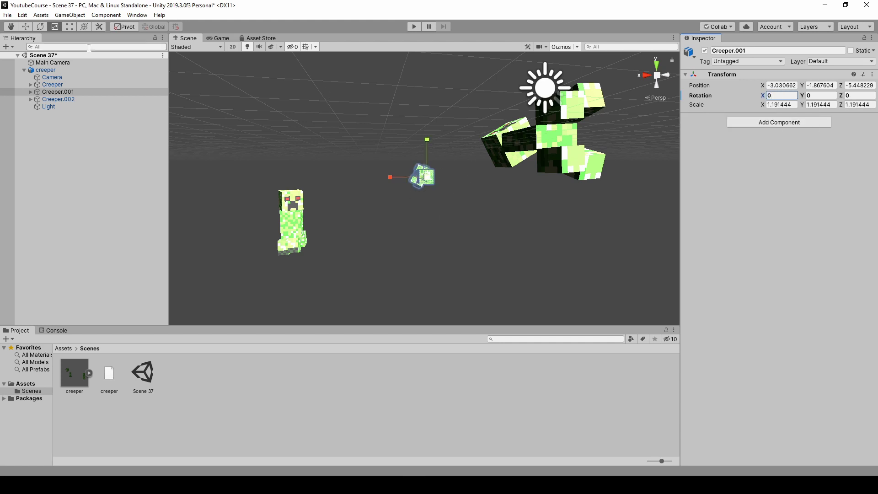
# Set the large Creeper's X rotation to 0 and save the scene.
pyautogui.click(64, 85)
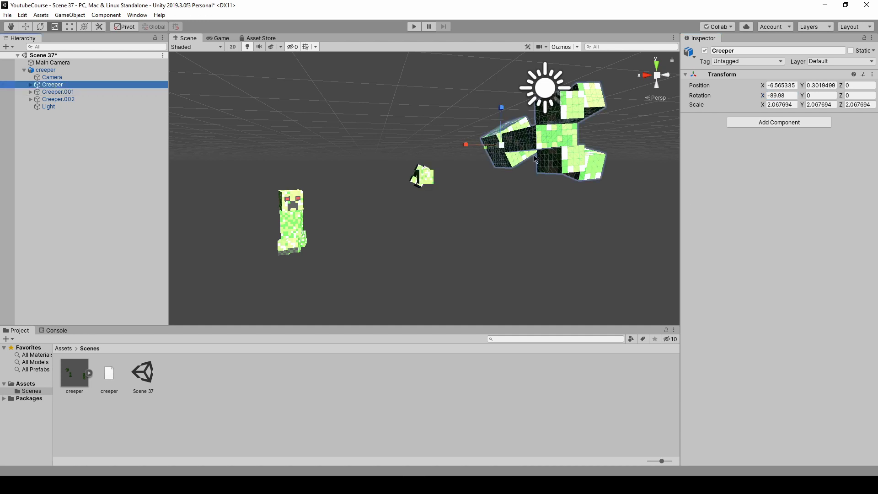
pyautogui.click(789, 96)
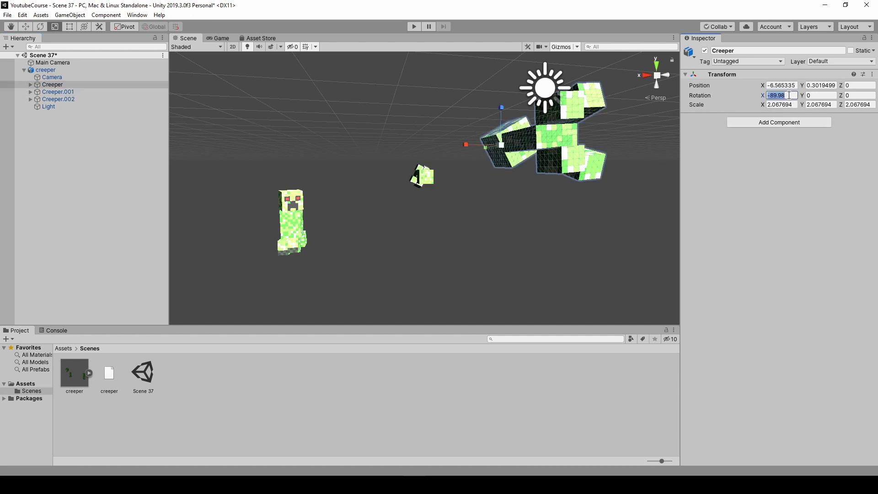
pyautogui.write('0')
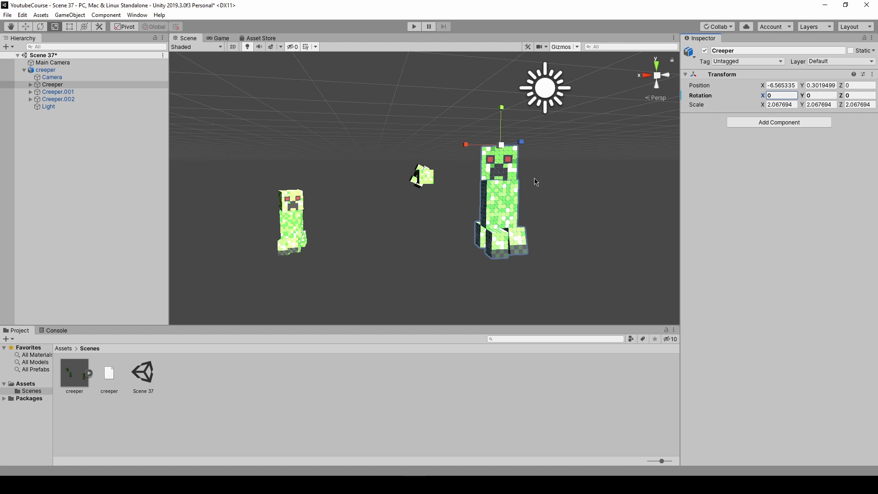
pyautogui.hotkey('ctrl', 's')
# Switch to Blender and set the large Creeper's scale to 1 on the X, Y and Z axes.
pyautogui.hotkey('alt', 'Tab')
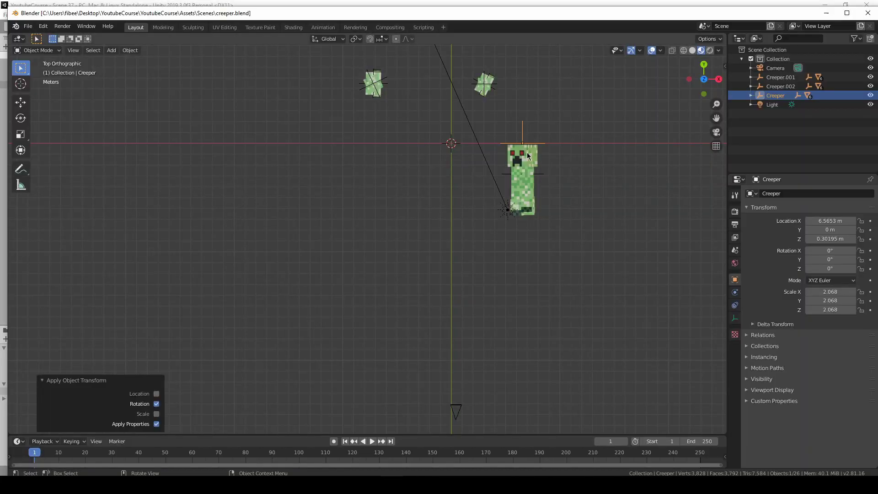
pyautogui.scroll(3, 511, 143)
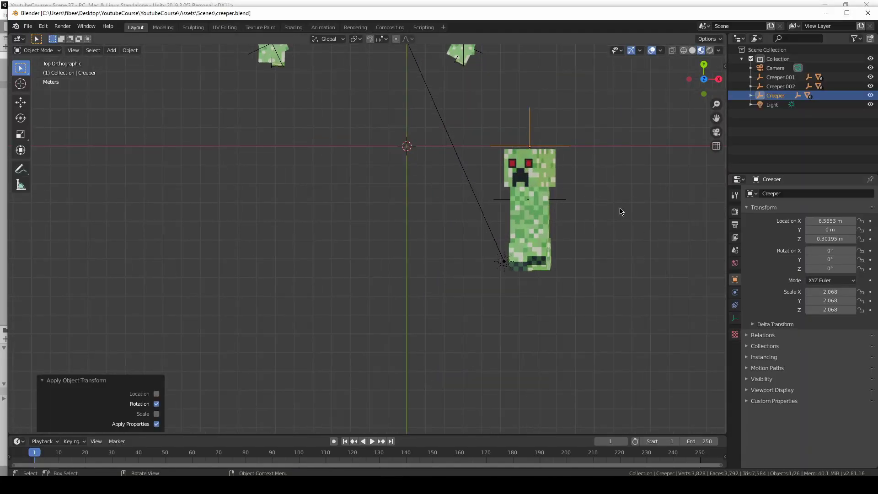
pyautogui.click(840, 291)
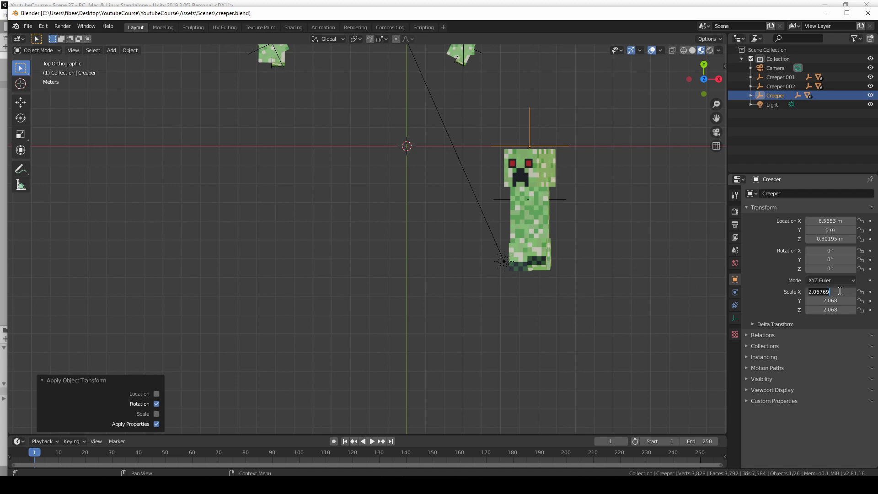
pyautogui.write('1')
pyautogui.press('Tab')
pyautogui.write('1')
pyautogui.press('Tab')
pyautogui.write('1')
pyautogui.press('Return')
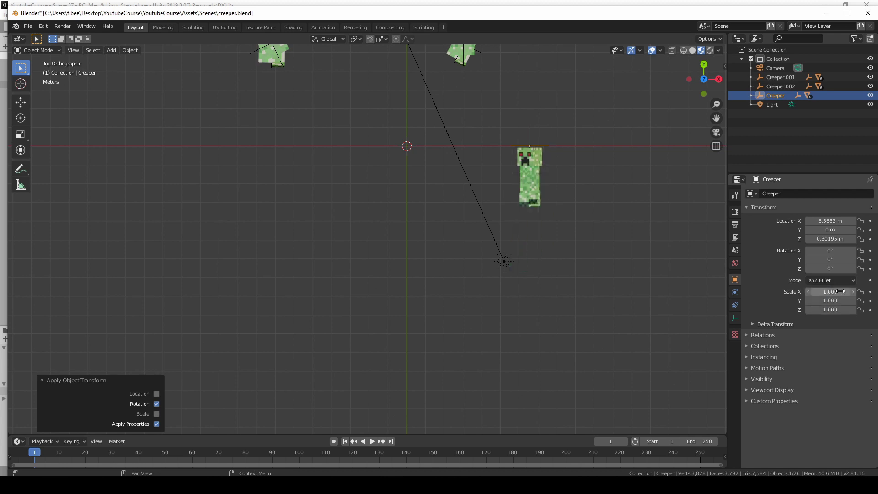
# Apply the Creeper's scale and save creeper.blend.
pyautogui.scroll(3, 544, 136)
pyautogui.hotkey('ctrl', 'a')
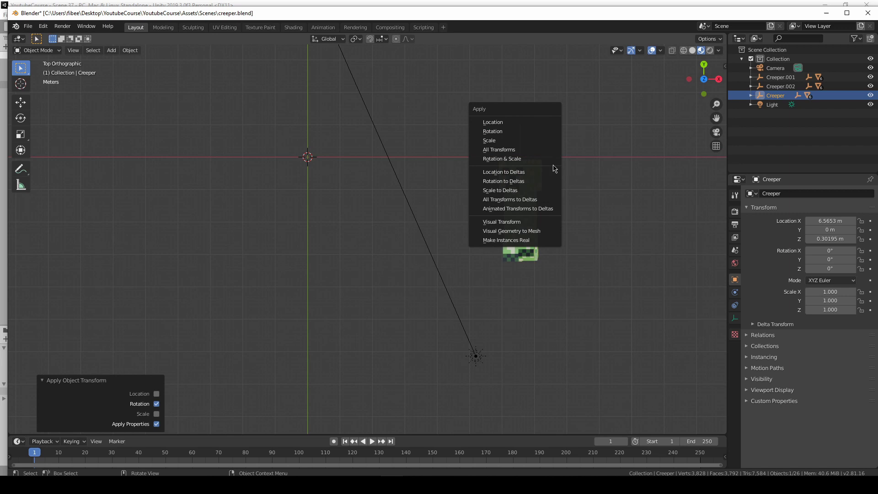
pyautogui.click(499, 140)
pyautogui.scroll(-5, 503, 204)
pyautogui.hotkey('ctrl', 's')
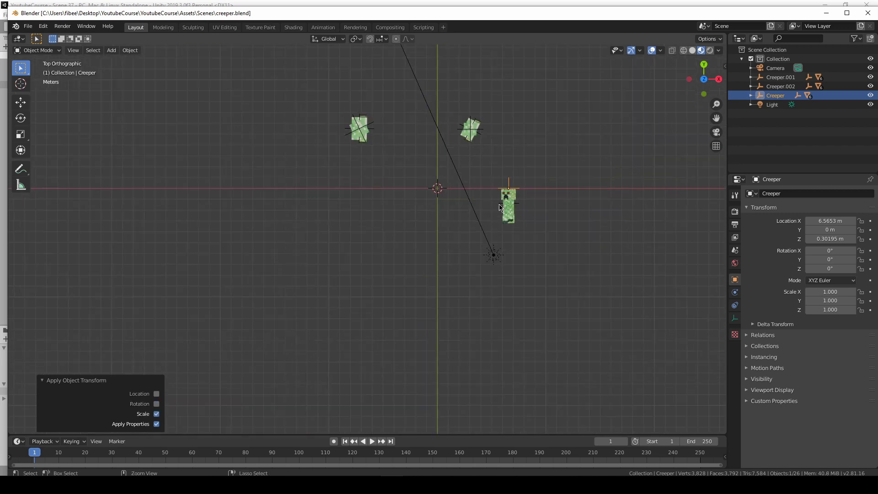
# Delete the light and the camera from the Blender scene.
pyautogui.click(496, 257)
pyautogui.press('Delete')
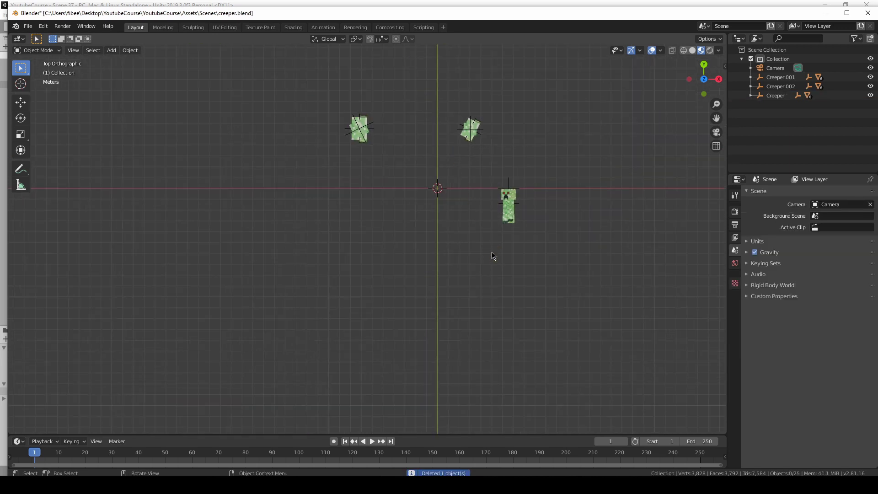
pyautogui.scroll(-4, 431, 187)
pyautogui.scroll(4, 424, 157)
pyautogui.scroll(-3, 423, 157)
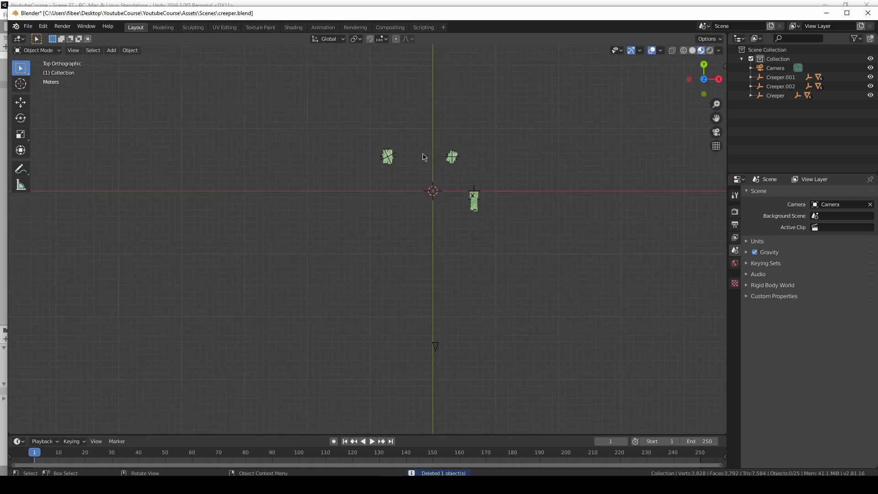
pyautogui.click(436, 347)
pyautogui.press('Delete')
# Delete Creeper.001 and Creeper.002 together, leaving only the Creeper, and save creeper.blend.
pyautogui.moveTo(473, 183); pyautogui.dragTo(472, 183)
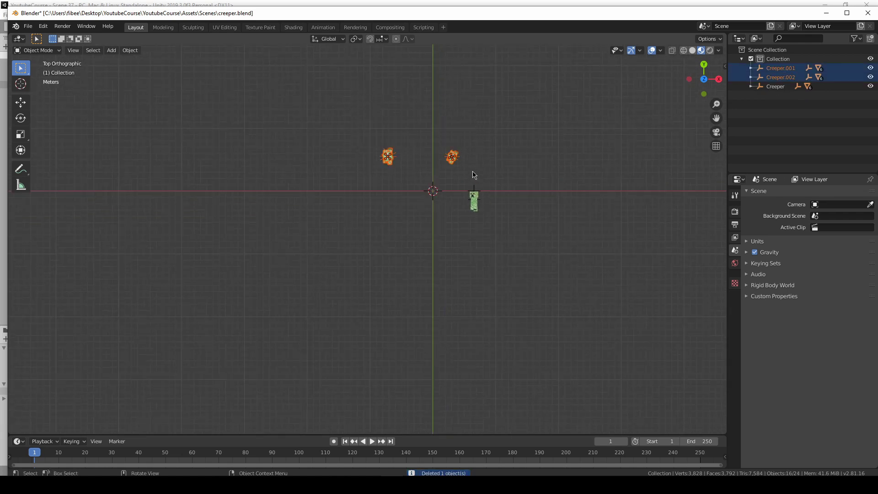
pyautogui.press('Delete')
pyautogui.scroll(4, 445, 163)
pyautogui.hotkey('ctrl', 's')
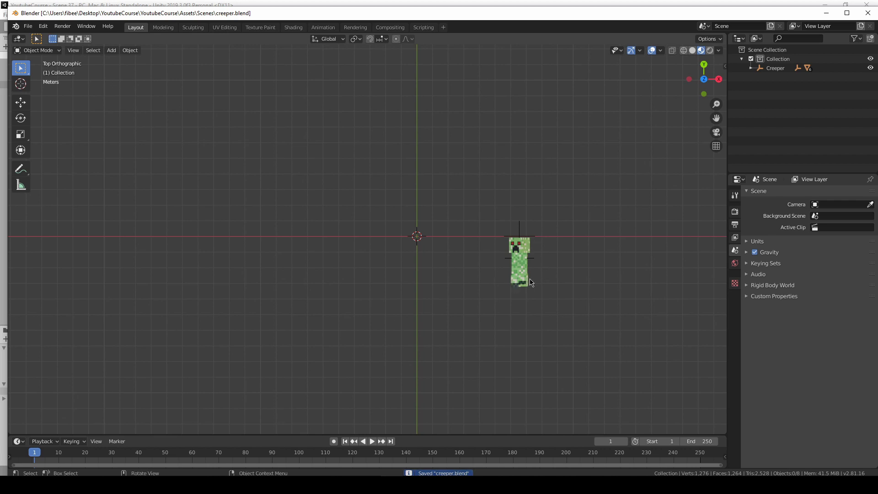
# Switch to Unity and examine the reimported creeper in the Scene and Game views, including its root object's transform.
pyautogui.hotkey('alt', 'Tab')
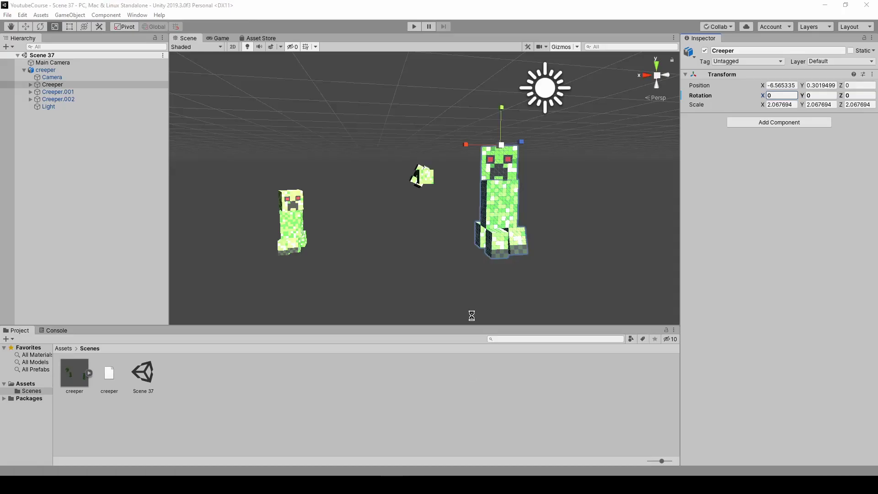
pyautogui.moveTo(418, 177); pyautogui.dragTo(444, 194, button='middle')
pyautogui.scroll(4, 427, 192)
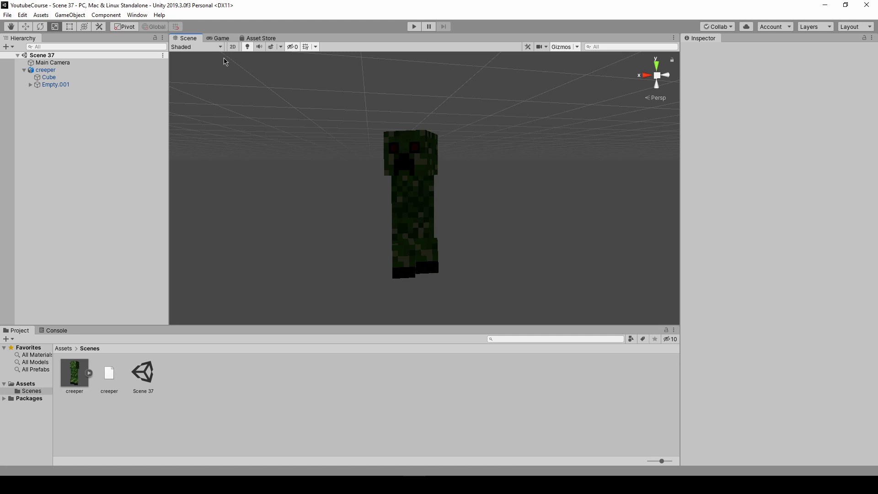
pyautogui.click(221, 38)
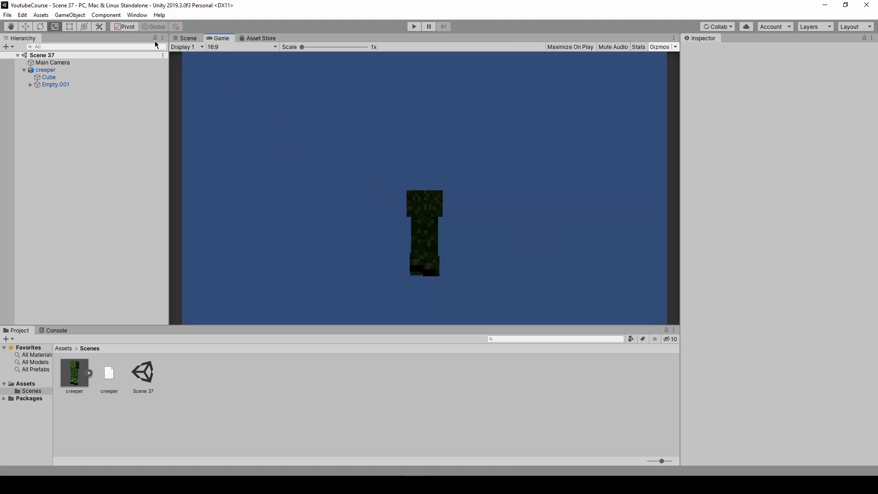
pyautogui.click(187, 38)
pyautogui.click(53, 62)
pyautogui.click(65, 85)
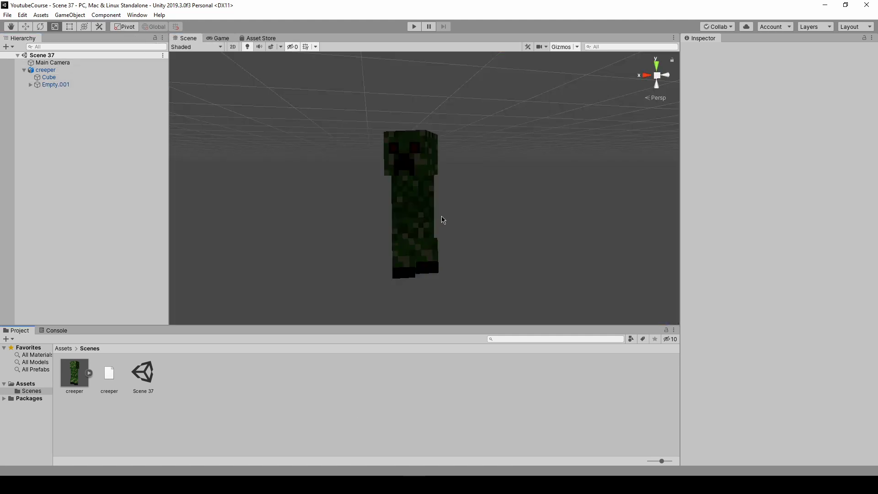
pyautogui.click(76, 71)
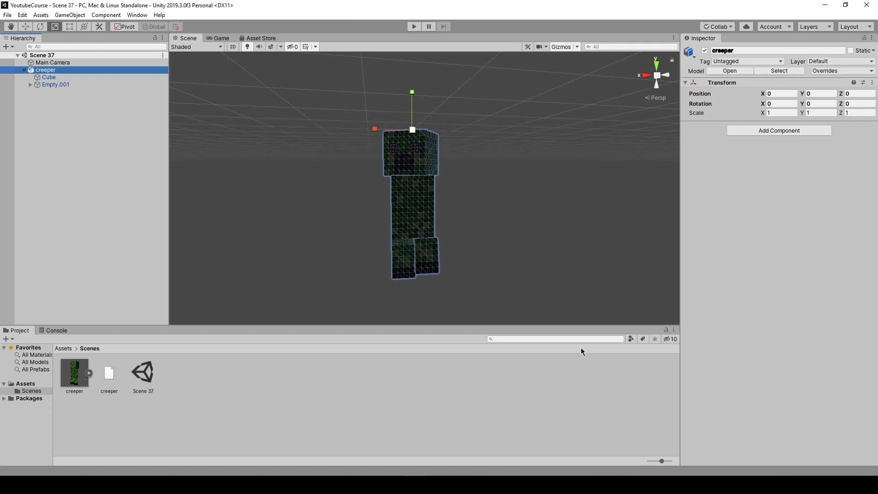
pyautogui.click(454, 281)
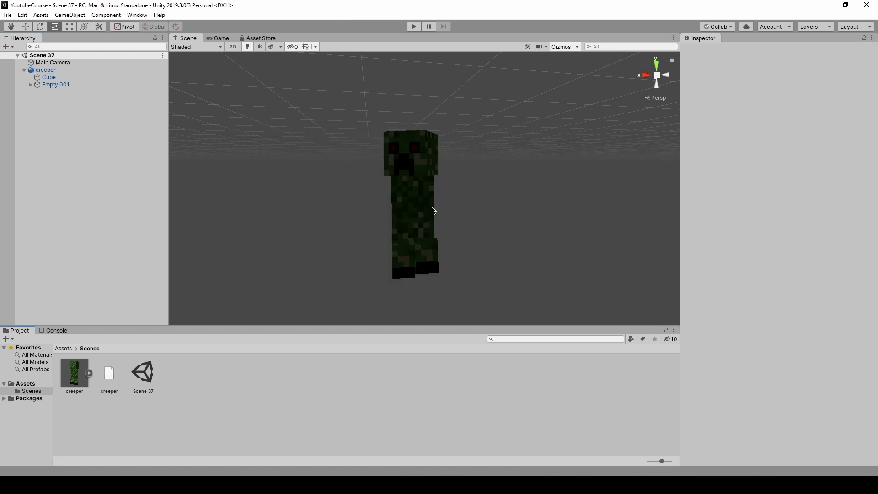